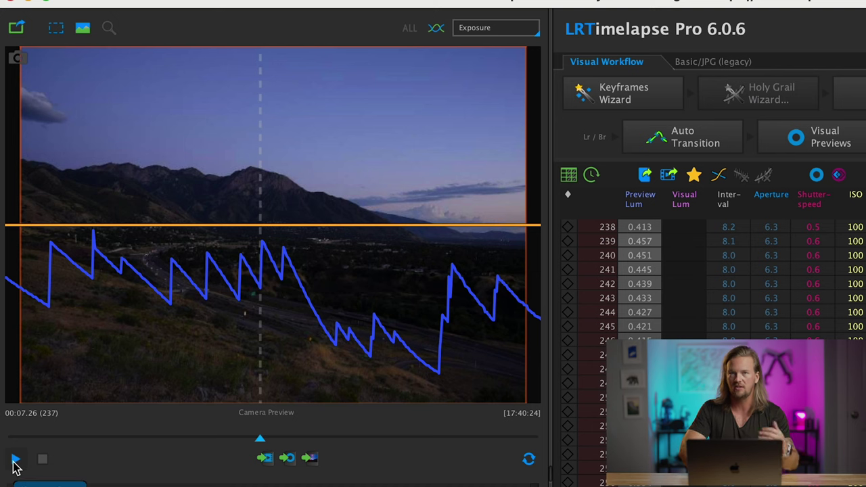
Play the sequence preview, then auto-create keyframes with the Keyframes Wizard
{"action": "left_click", "coordinate": [15, 461]}
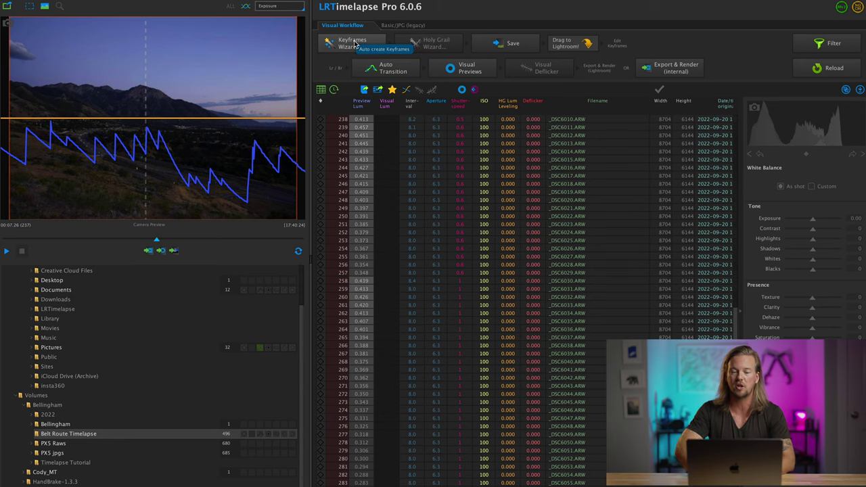
{"action": "left_click", "coordinate": [352, 42]}
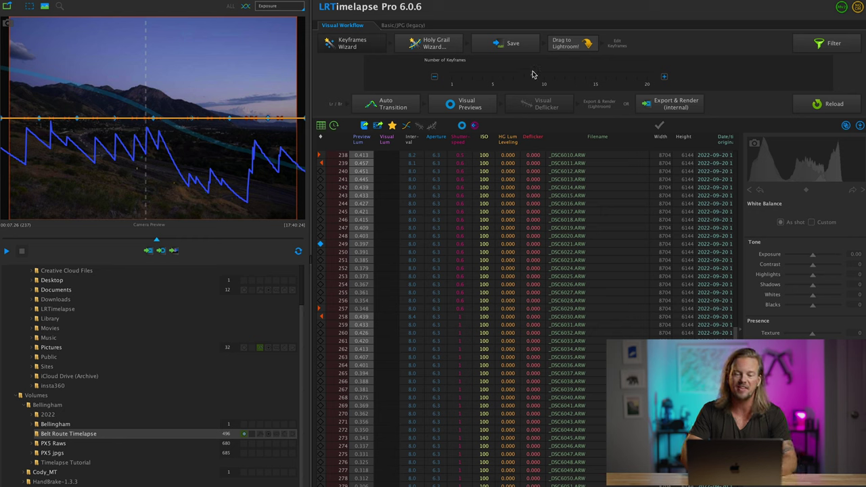
Reduce the keyframe count to 5 and run the Holy Grail Wizard on the sequence
{"action": "left_click_drag", "start_coordinate": [534, 77], "coordinate": [495, 73]}
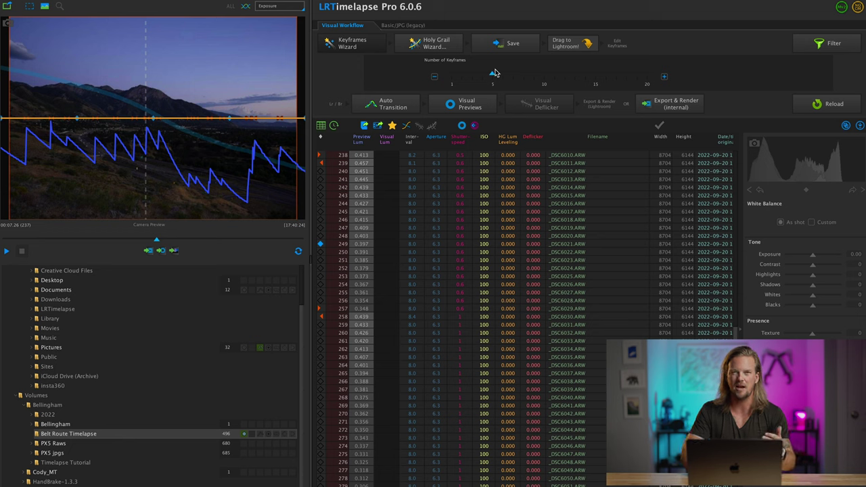
{"action": "left_click", "coordinate": [445, 50]}
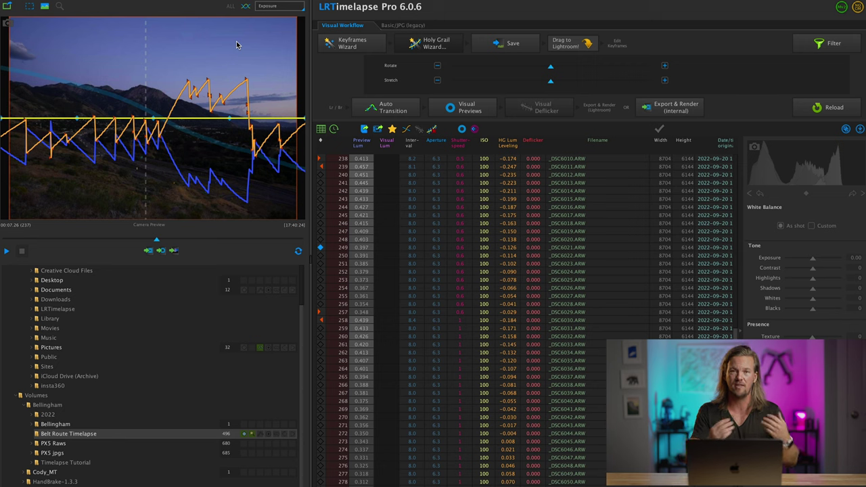
Save the keyframe and Holy Grail leveling data, then switch to Lightroom Classic
{"action": "left_click", "coordinate": [511, 42]}
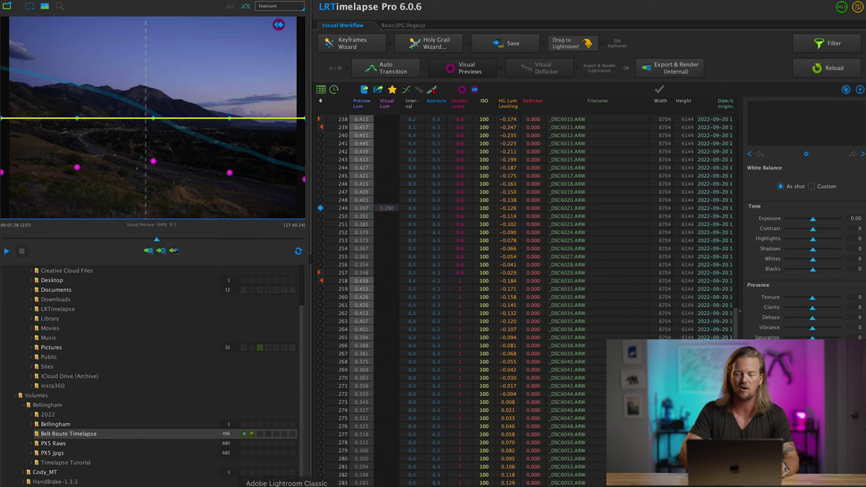
{"action": "left_click", "coordinate": [286, 481]}
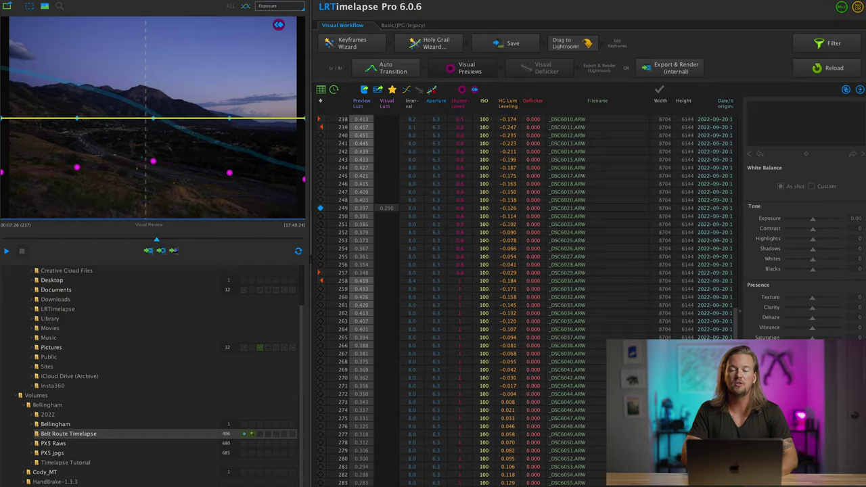
Drag the Belt Route Timelapse folder into Lightroom's Library, adding its 496 raw frames in place
{"action": "left_click_drag", "start_coordinate": [649, 6], "coordinate": [645, 76]}
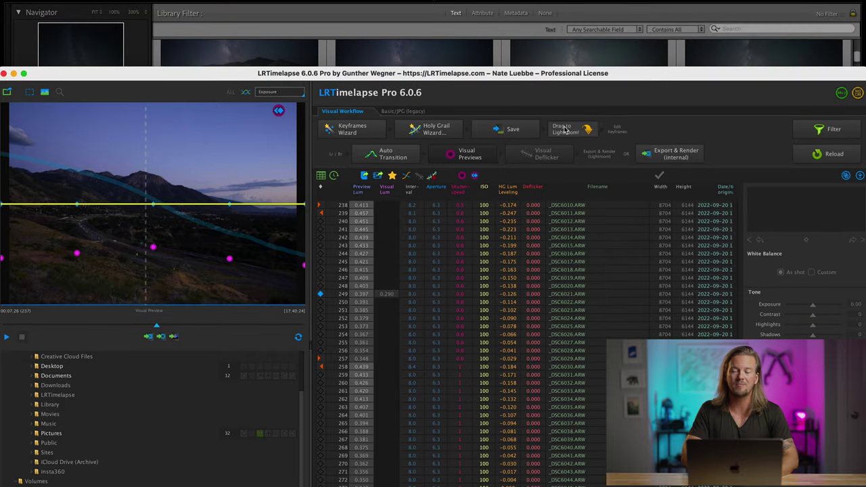
{"action": "left_click_drag", "start_coordinate": [571, 132], "coordinate": [585, 63]}
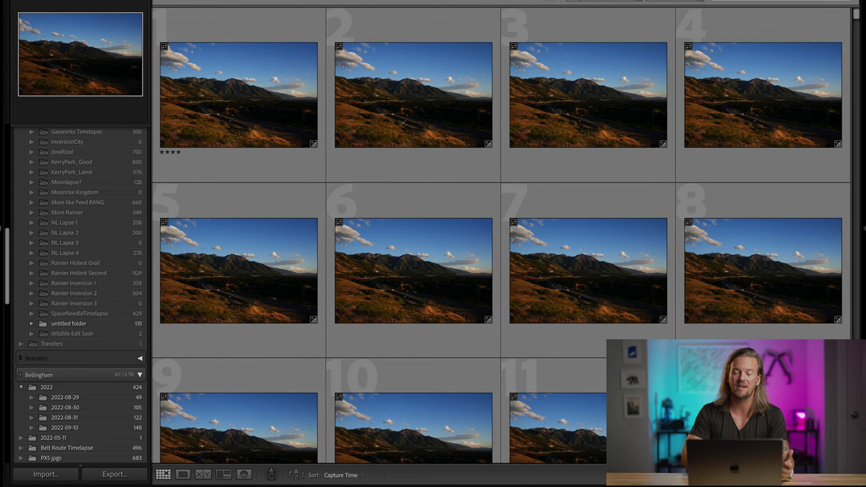
Filter the grid to the 01 LRT Keyframes preset and open the first keyframe in Develop
{"action": "left_click", "coordinate": [281, 16]}
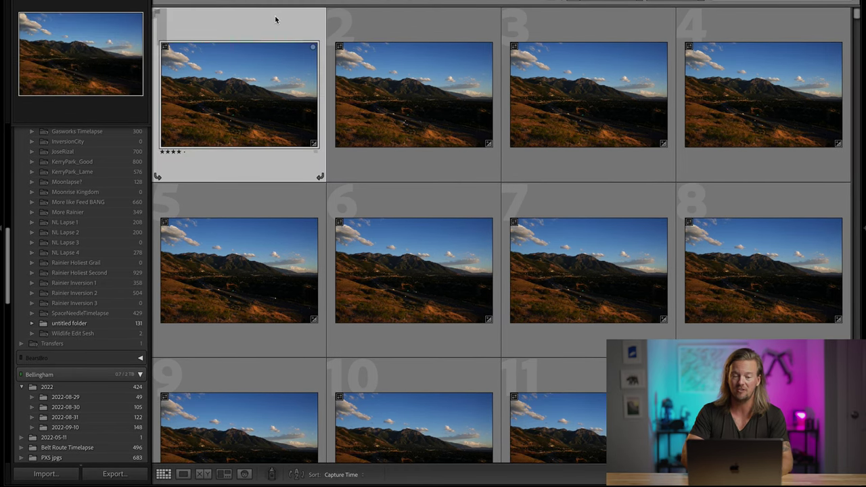
{"action": "mouse_move", "coordinate": [730, 462]}
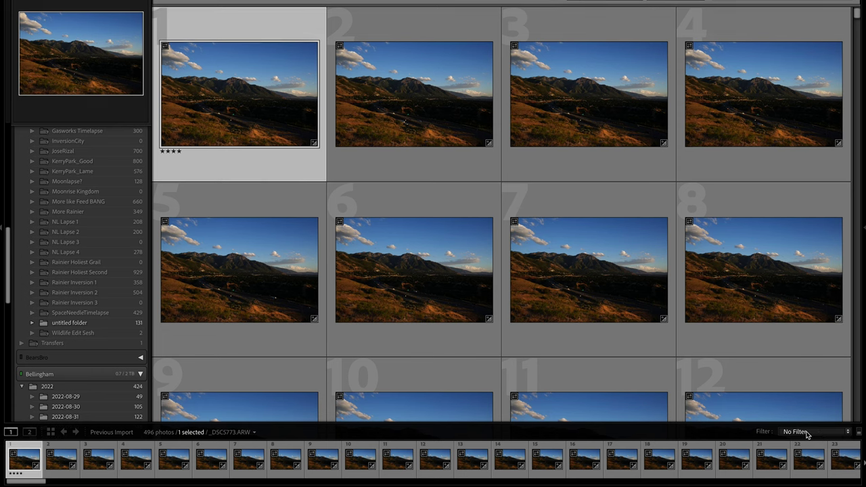
{"action": "left_click", "coordinate": [807, 433]}
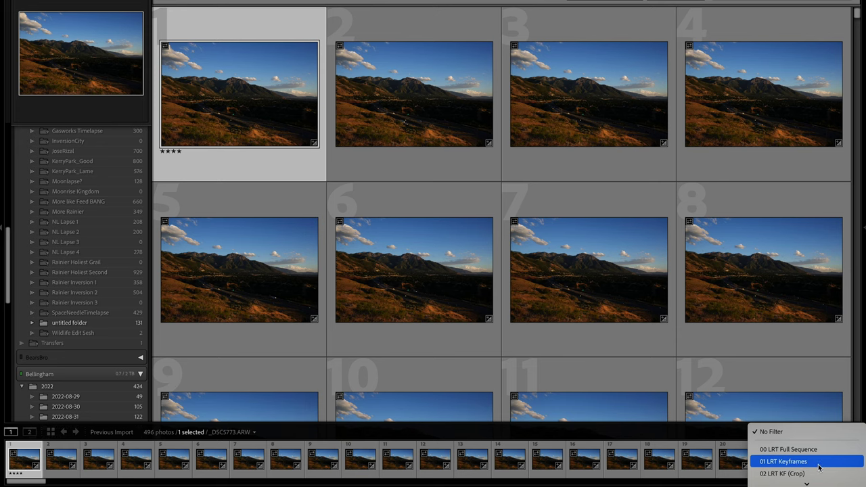
{"action": "left_click", "coordinate": [820, 461]}
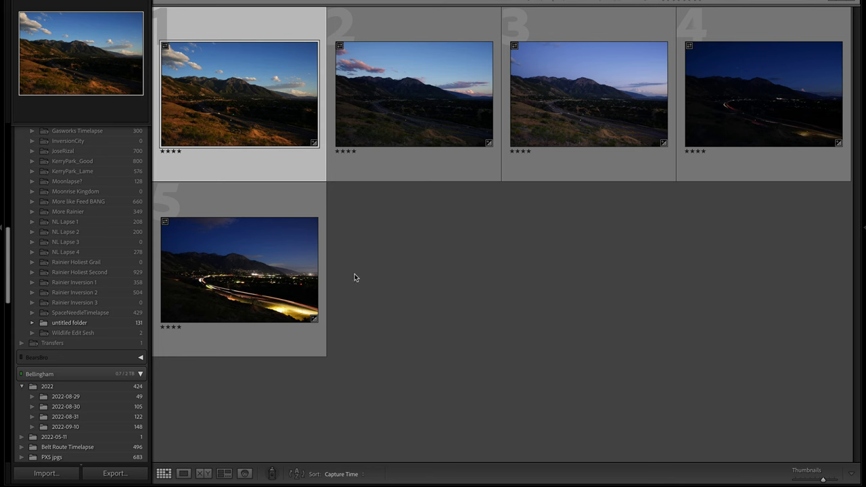
{"action": "key", "text": "d"}
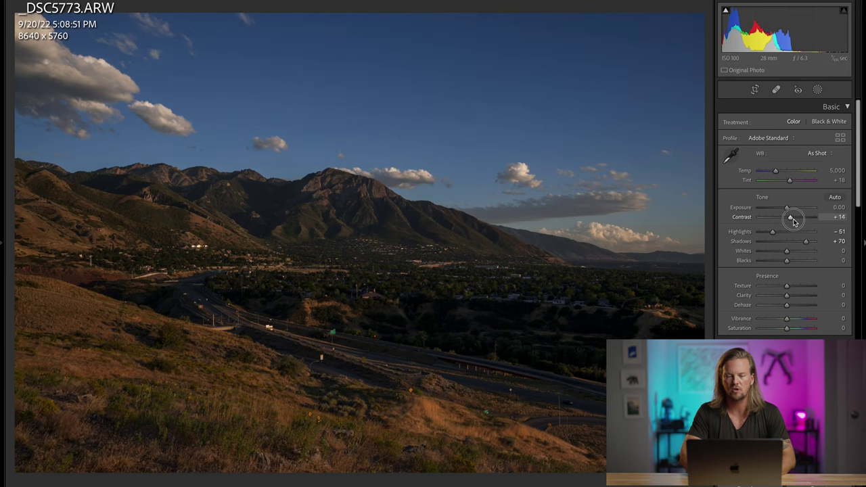
Grade the first keyframe: Contrast +20, Vibrance +29, Temp warmed to 5,752, checking town detail
{"action": "left_click_drag", "start_coordinate": [791, 218], "coordinate": [795, 222]}
{"action": "left_click_drag", "start_coordinate": [786, 319], "coordinate": [797, 320]}
{"action": "left_click_drag", "start_coordinate": [775, 170], "coordinate": [778, 172]}
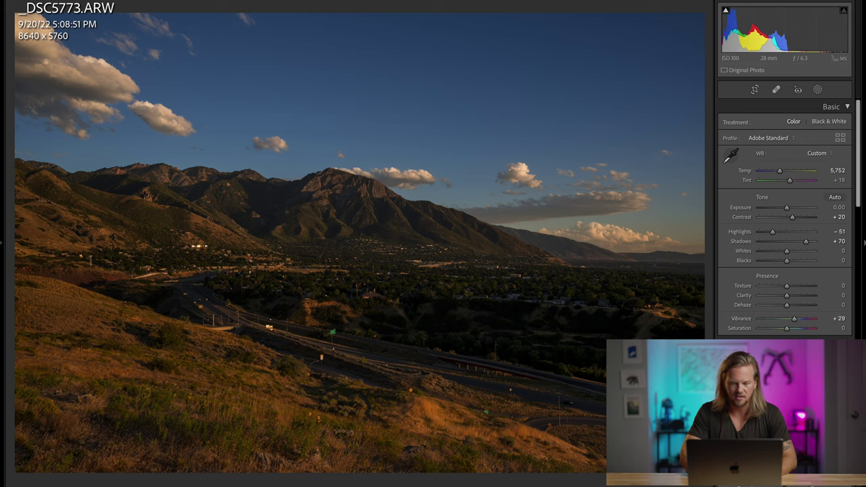
{"action": "left_click", "coordinate": [284, 293]}
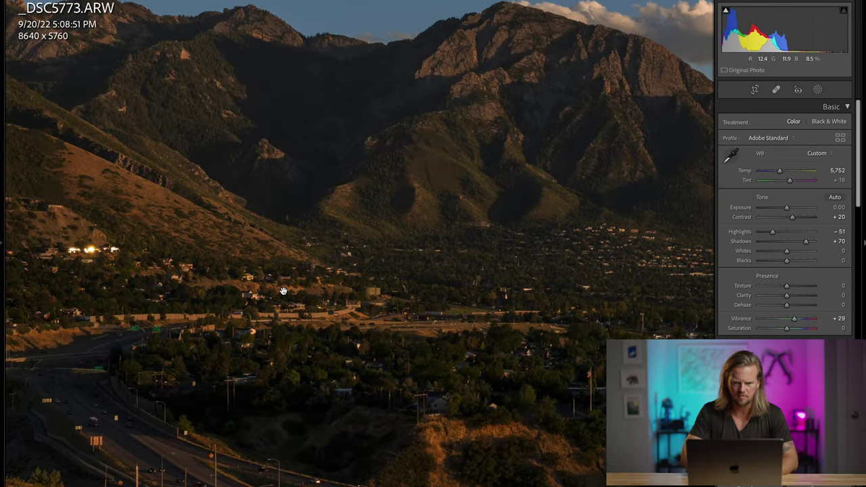
{"action": "left_click", "coordinate": [283, 291]}
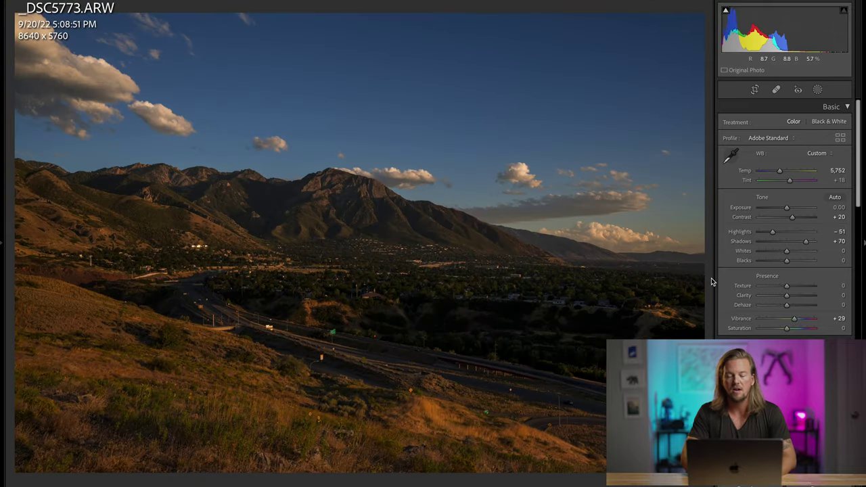
Sync keyframe 1's grade to keyframe 2 with the 01 LRTimelapse Sync Keyframes script
{"action": "mouse_move", "coordinate": [125, 482]}
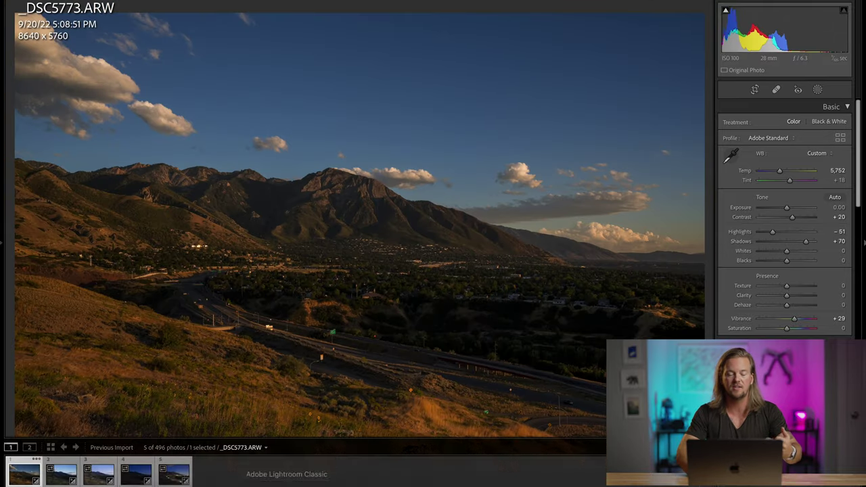
{"action": "left_click", "coordinate": [63, 467]}
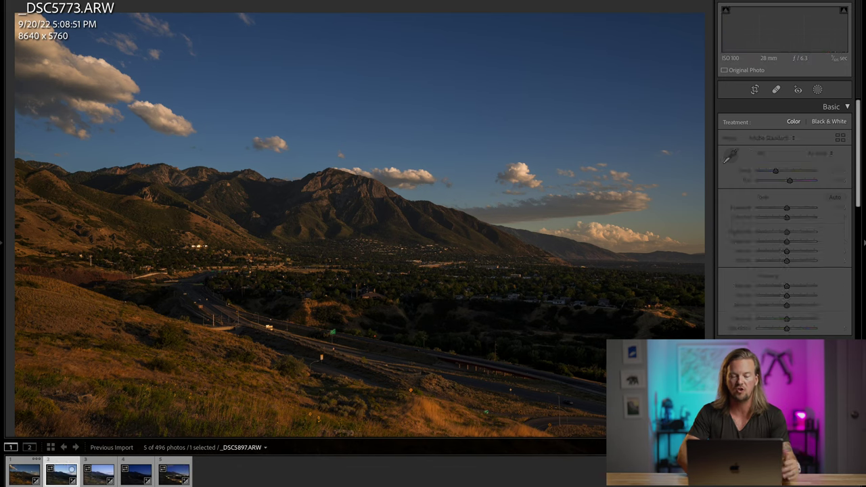
{"action": "left_click", "coordinate": [26, 465]}
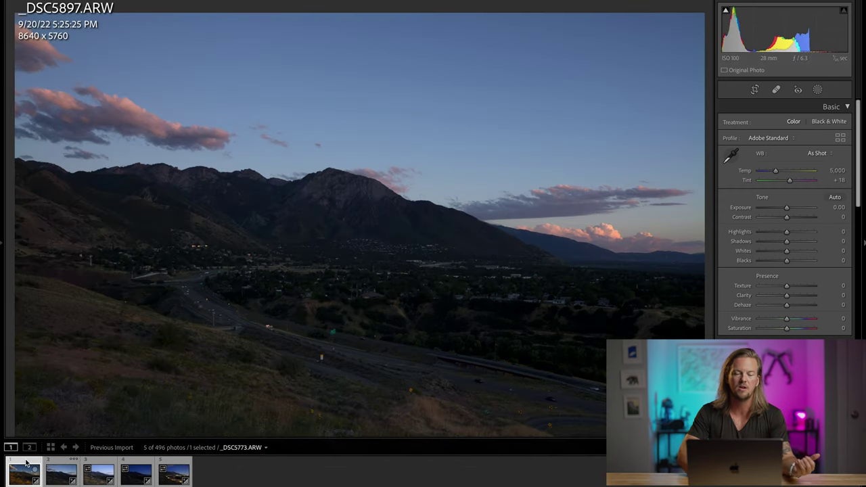
{"action": "left_click", "coordinate": [60, 468]}
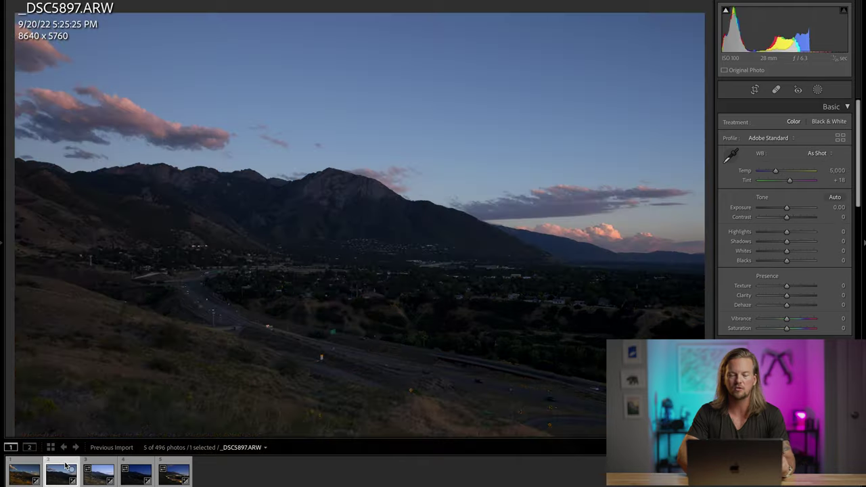
{"action": "left_click", "coordinate": [26, 467]}
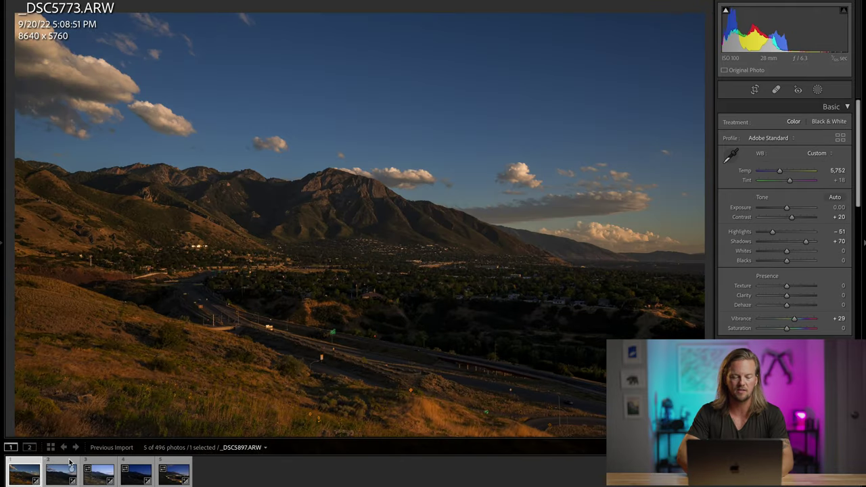
{"action": "left_click", "coordinate": [69, 463], "text": "super"}
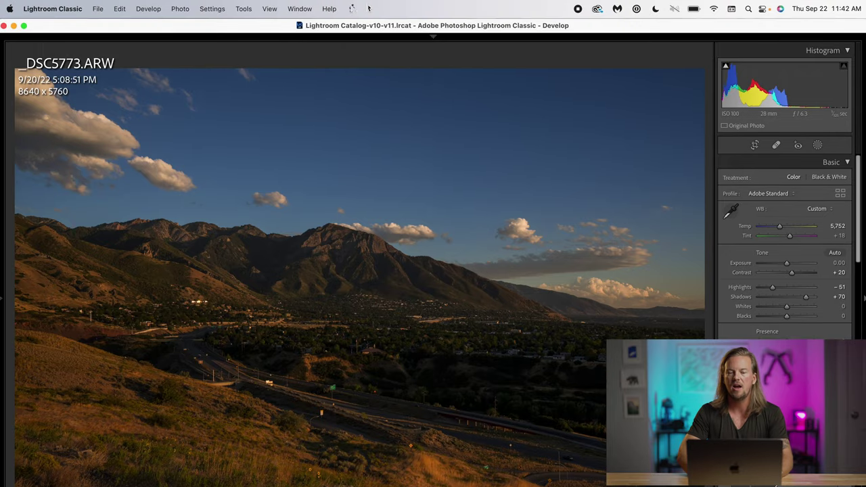
{"action": "left_click", "coordinate": [352, 8]}
{"action": "left_click", "coordinate": [431, 60]}
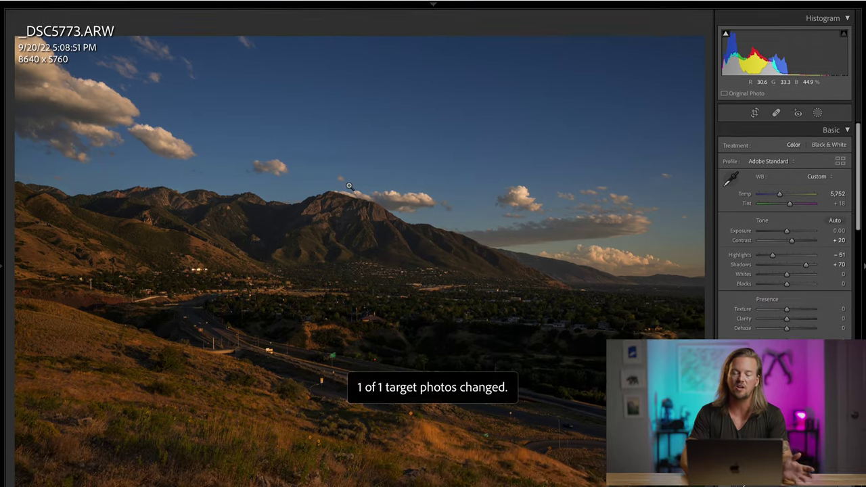
{"action": "key", "text": "Right"}
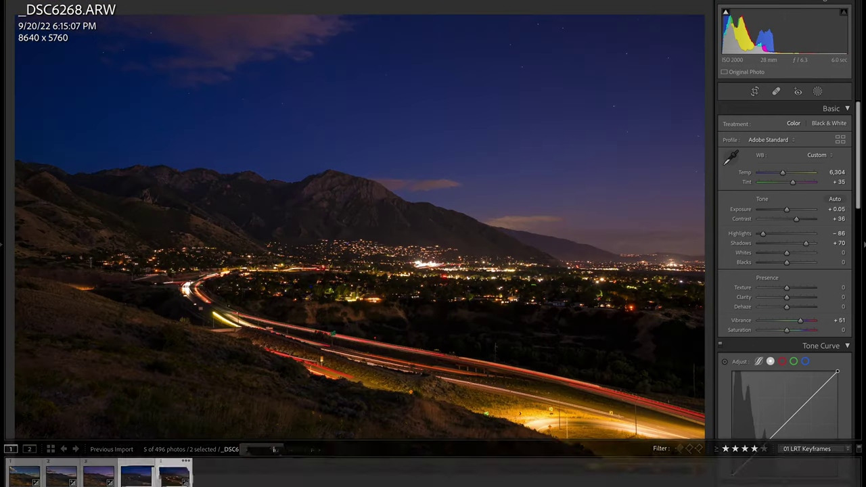
Cool a later keyframe's white balance to Temp 5,328 and return to the five-keyframe grid
{"action": "mouse_move", "coordinate": [785, 171]}
{"action": "left_mouse_down"}
{"action": "mouse_move", "coordinate": [769, 174]}
{"action": "mouse_move", "coordinate": [783, 182]}
{"action": "left_mouse_up"}
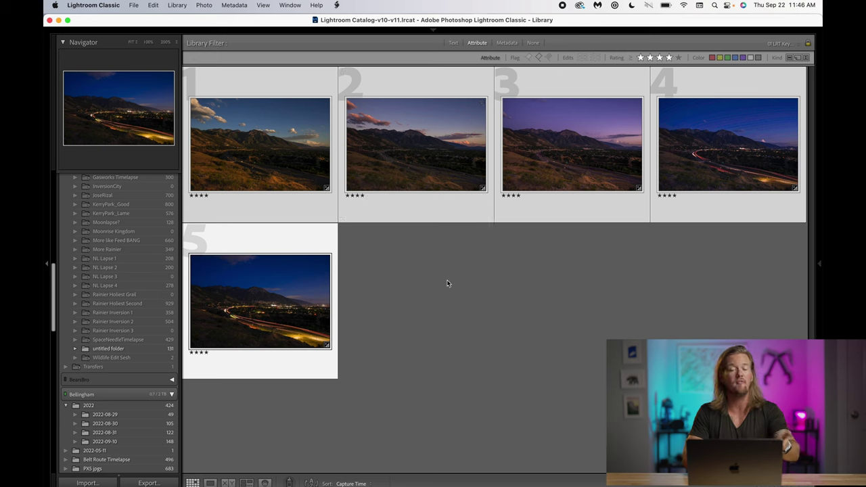
{"action": "left_click", "coordinate": [234, 5]}
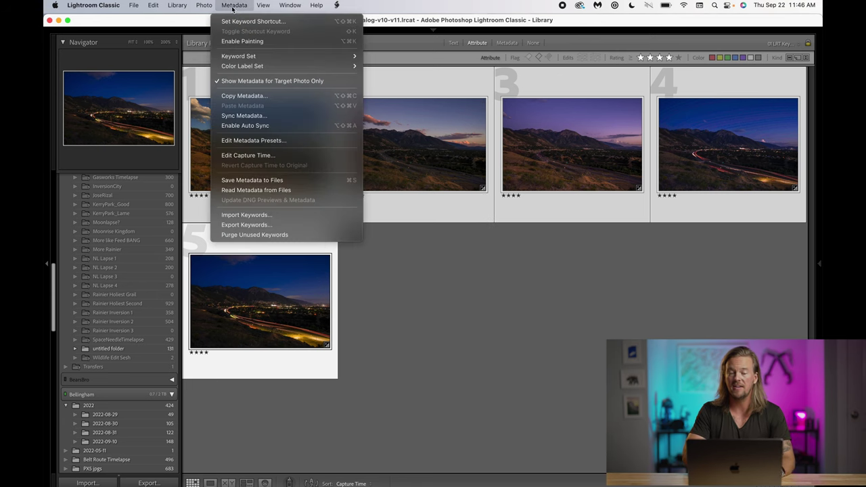
Save Metadata to Files for the five graded keyframes, then switch to LRTimelapse
{"action": "left_click", "coordinate": [250, 180]}
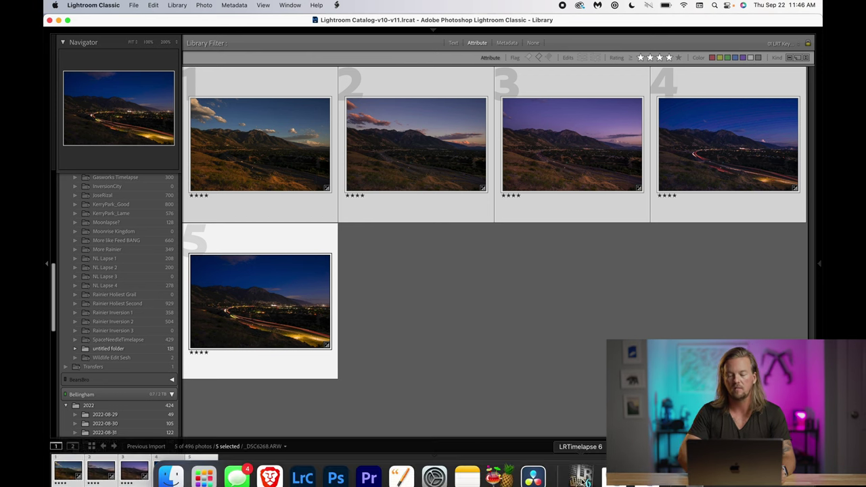
{"action": "left_click", "coordinate": [582, 478]}
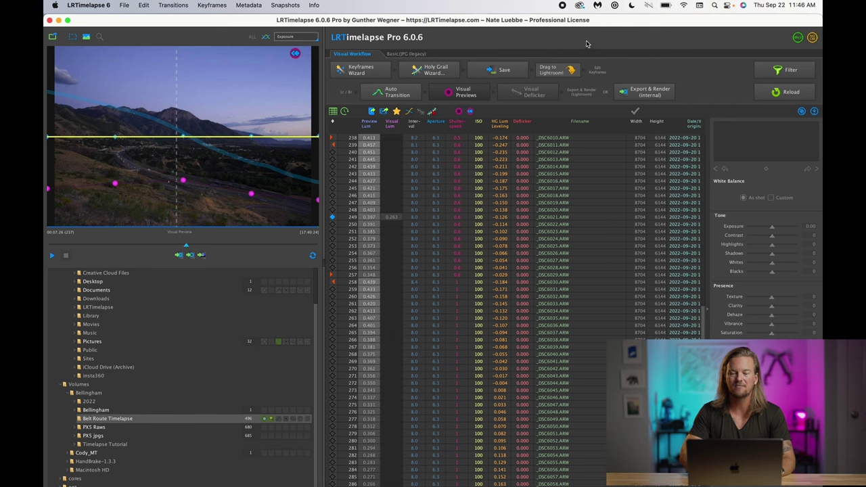
Run Auto Transition, build Visual Previews, and review the playback in the maximized preview
{"action": "left_click", "coordinate": [393, 92]}
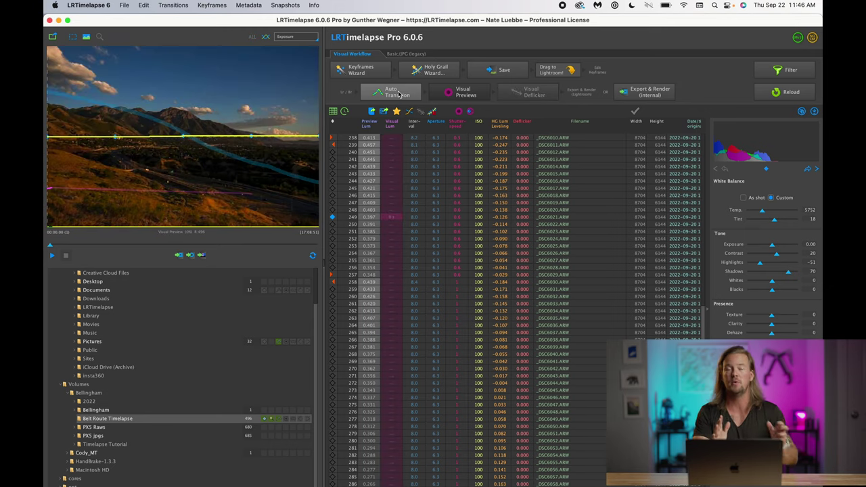
{"action": "left_click", "coordinate": [526, 347]}
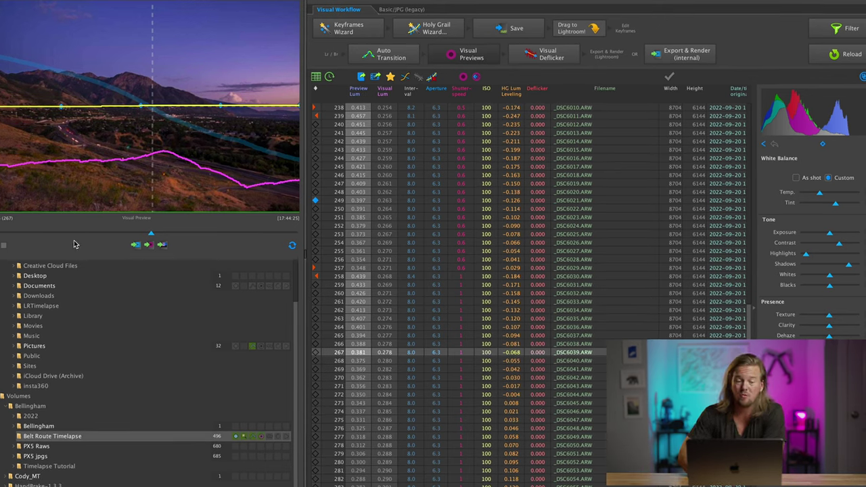
{"action": "key", "text": "f"}
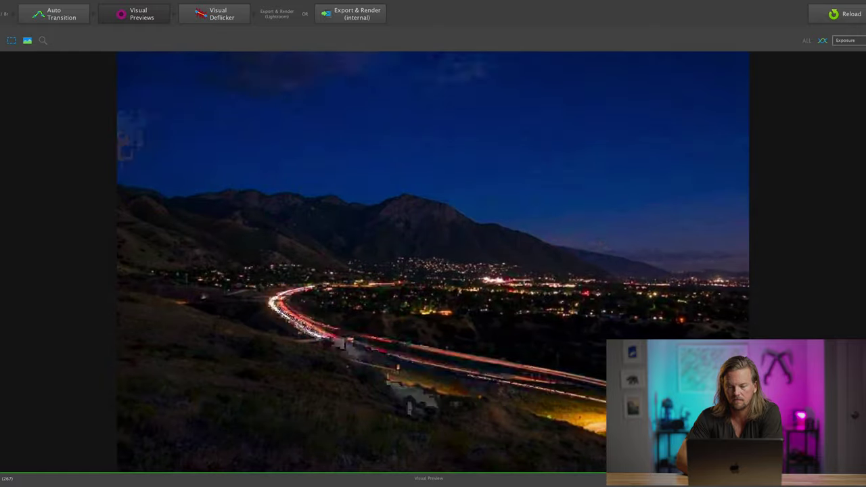
{"action": "key", "text": "space"}
{"action": "key", "text": "f"}
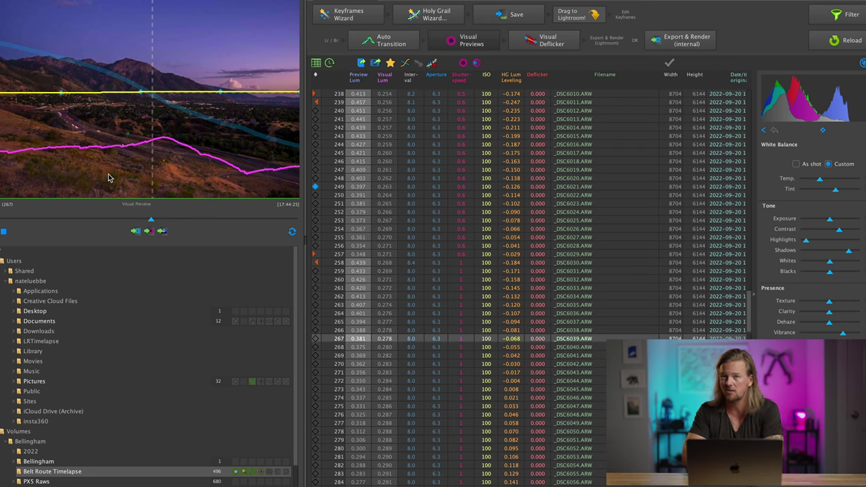
Apply Visual Deflicker to the sequence with Smoothing lowered to about 30
{"action": "left_click", "coordinate": [550, 48]}
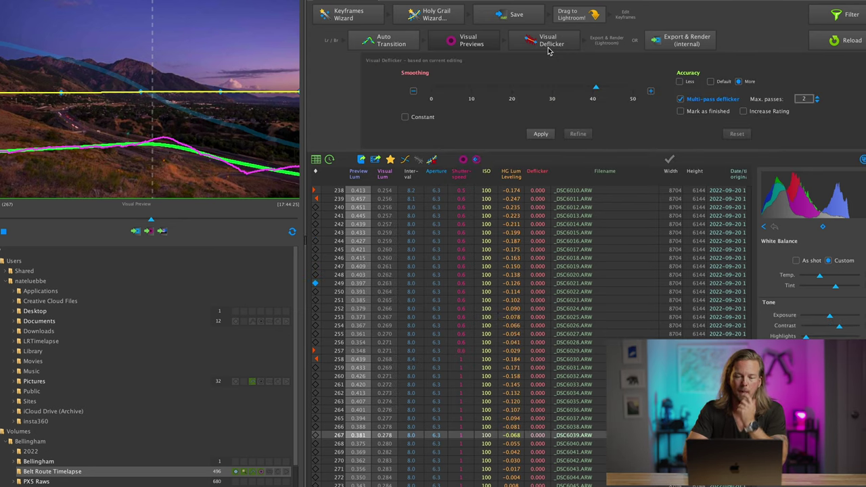
{"action": "mouse_move", "coordinate": [597, 90]}
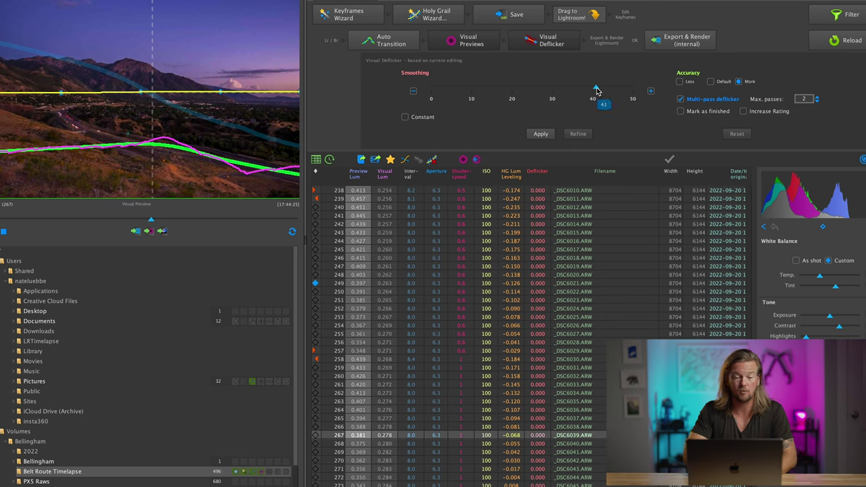
{"action": "left_click_drag", "start_coordinate": [597, 91], "coordinate": [554, 90]}
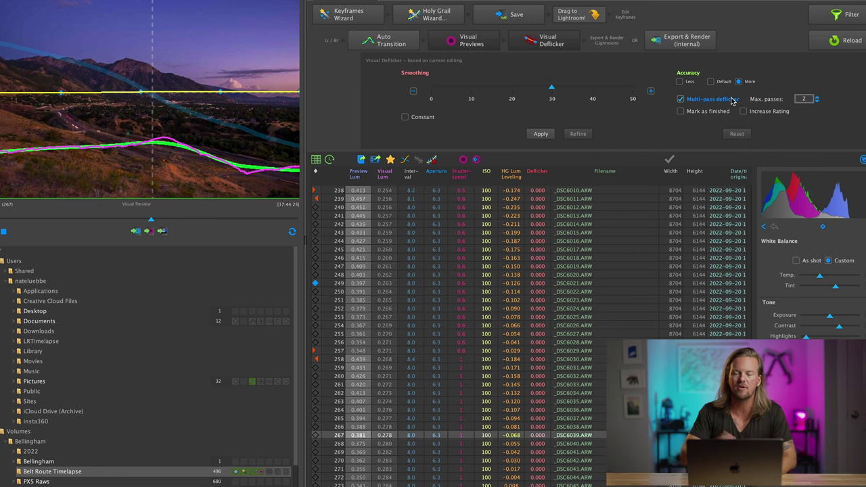
{"action": "left_click", "coordinate": [540, 134]}
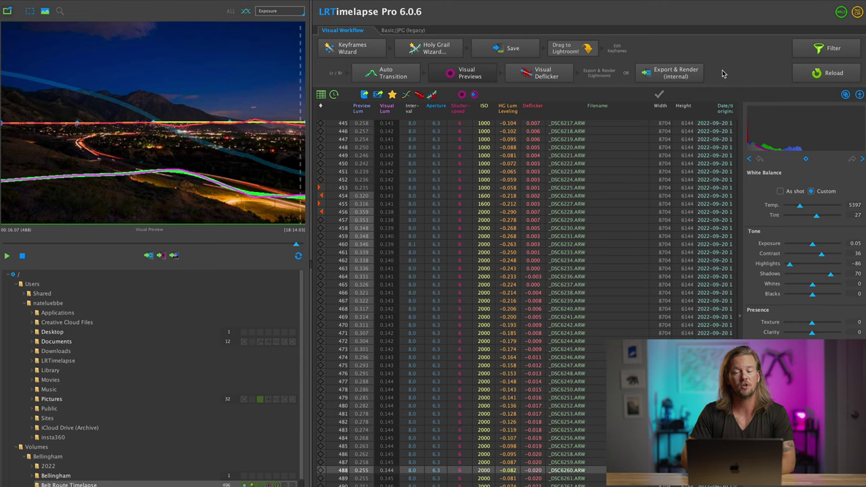
Run Export & Render (Lightroom) on the sequence, dismiss the next-step notice, and return to Lightroom Classic
{"action": "left_click", "coordinate": [601, 74]}
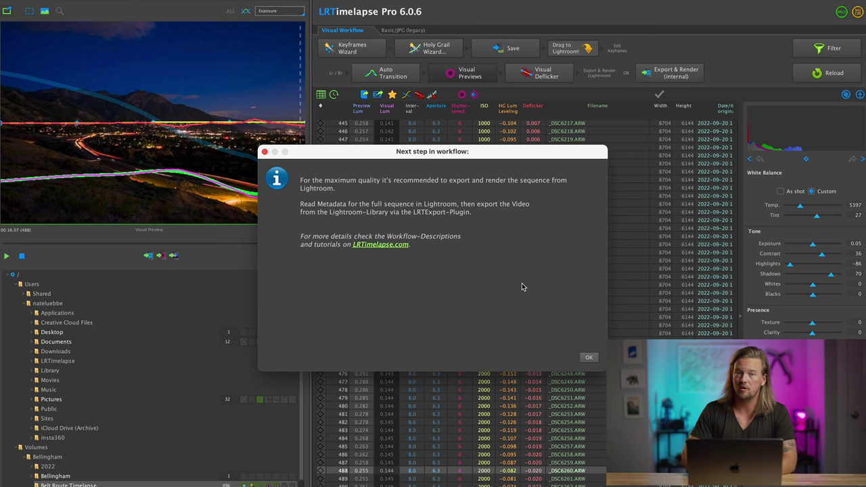
{"action": "left_click", "coordinate": [588, 358]}
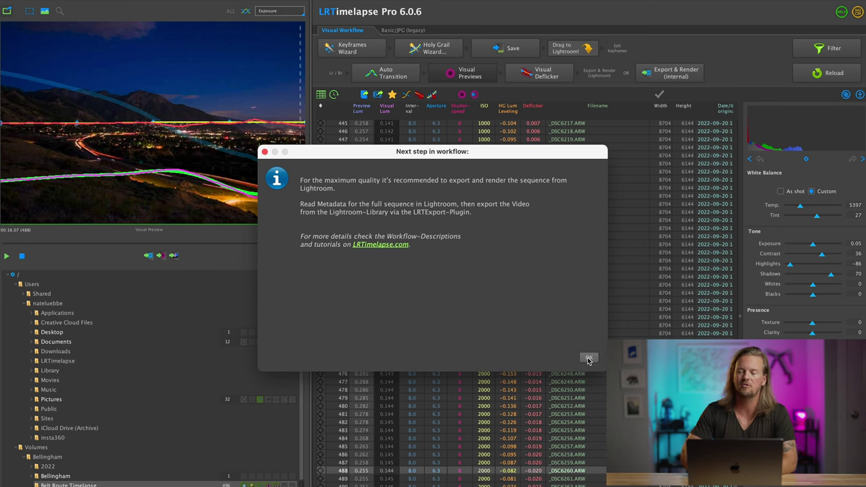
{"action": "left_click", "coordinate": [588, 360]}
{"action": "left_click", "coordinate": [269, 482]}
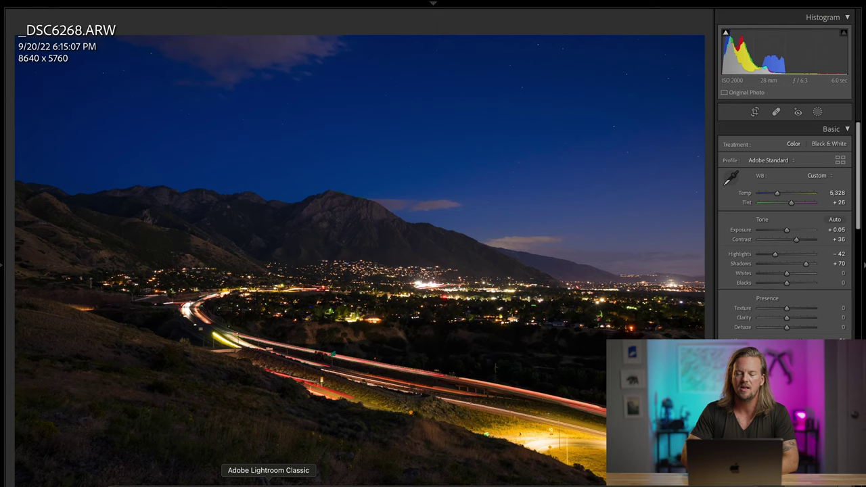
In the Library grid, apply the 00 LRT Full Sequence filter preset to show all 496 frames
{"action": "key", "text": "g"}
{"action": "left_click", "coordinate": [422, 324]}
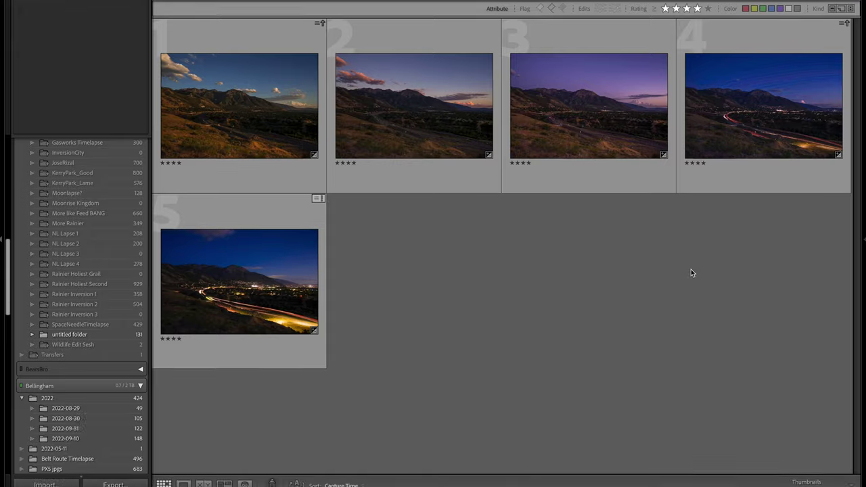
{"action": "mouse_move", "coordinate": [809, 484]}
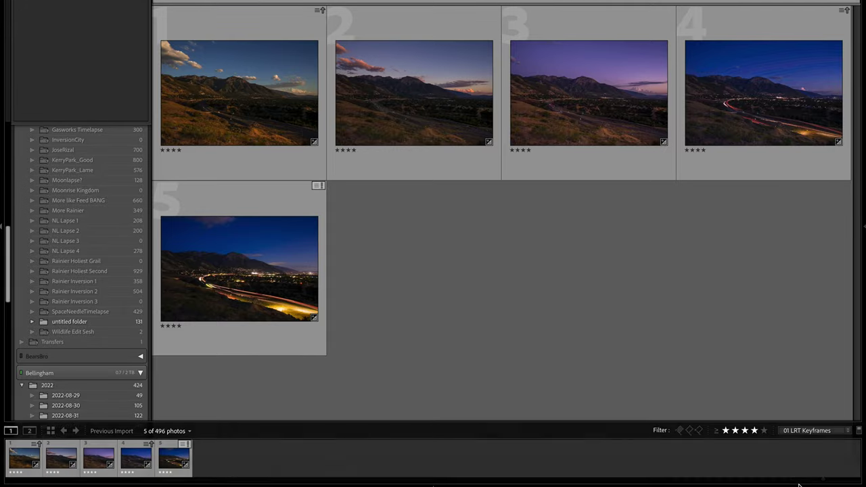
{"action": "left_click", "coordinate": [811, 431]}
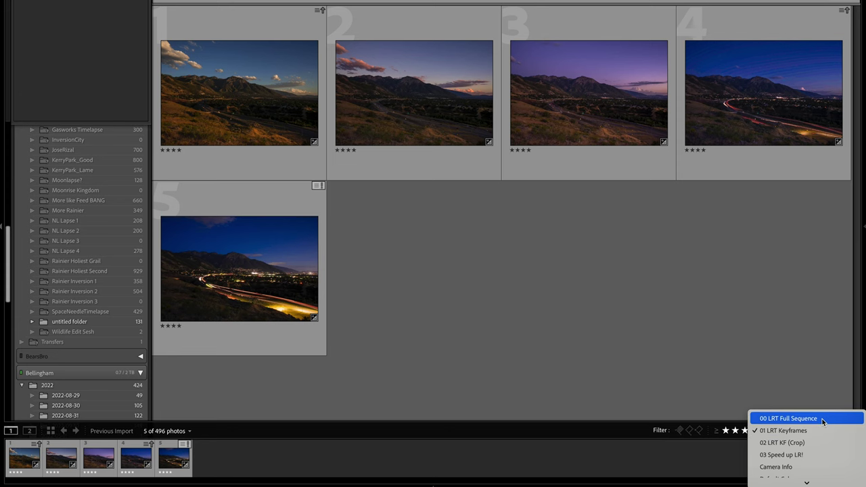
{"action": "left_click", "coordinate": [822, 419]}
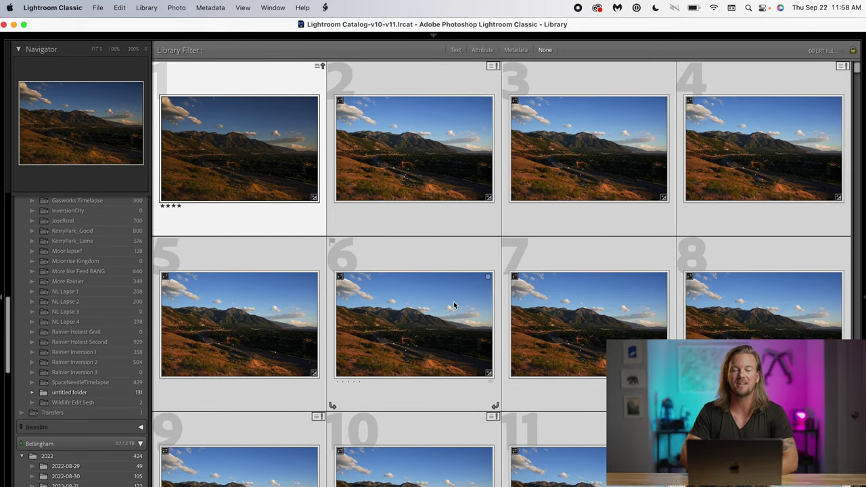
{"action": "left_click", "coordinate": [209, 8]}
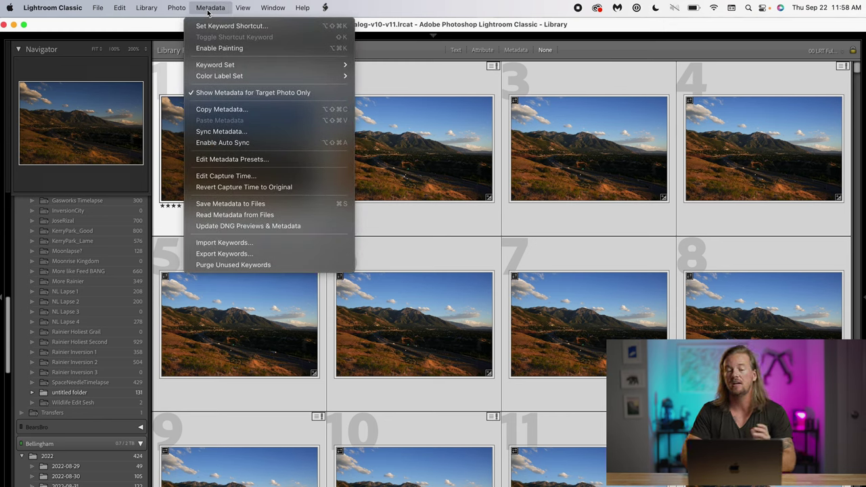
Read metadata from files for all 496 photos, then open the Export dialog with Cmd+Shift+E
{"action": "left_click", "coordinate": [282, 215]}
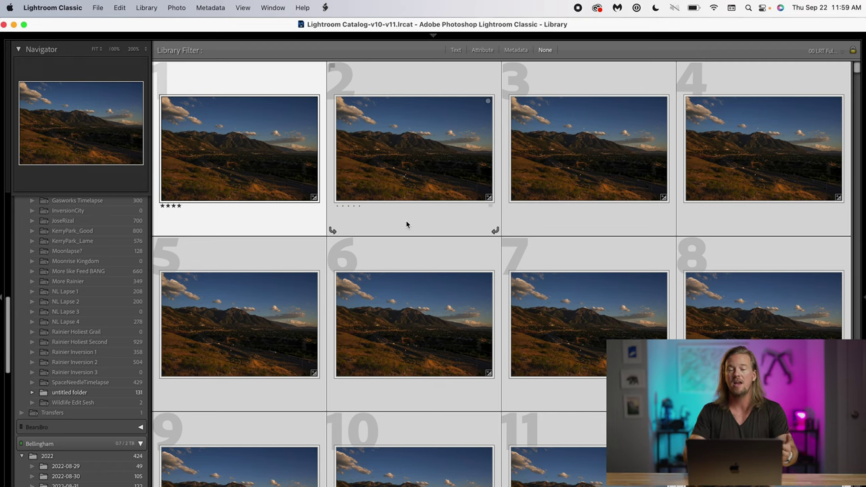
{"action": "key", "text": "super+shift+e"}
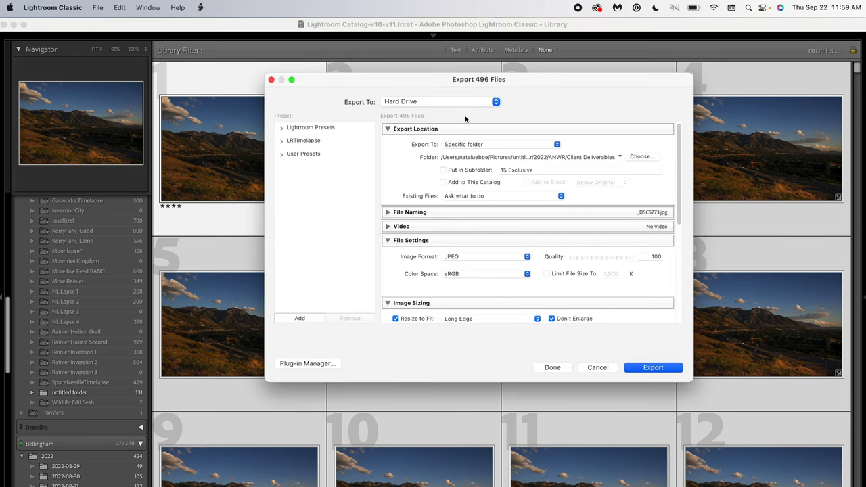
Export the 496 frames via Export Time Lapse (LRTimelapse) and start rendering 4K ProRes at 24 fps
{"action": "left_click", "coordinate": [433, 103]}
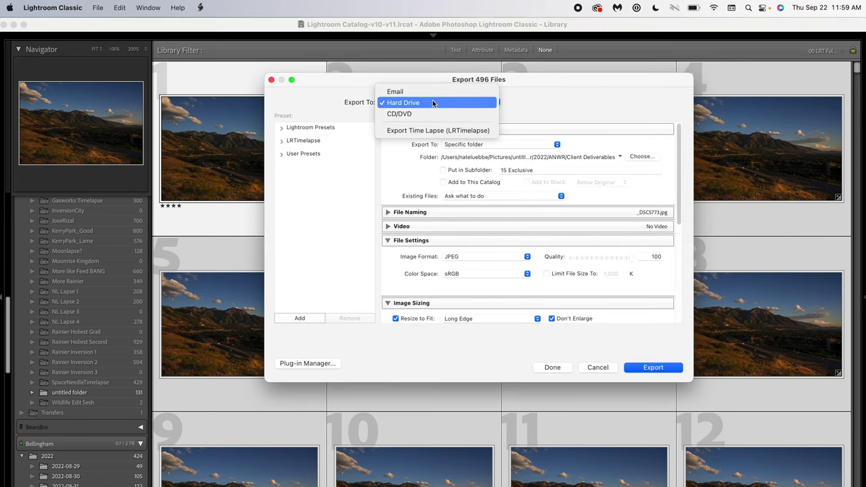
{"action": "left_click", "coordinate": [432, 131]}
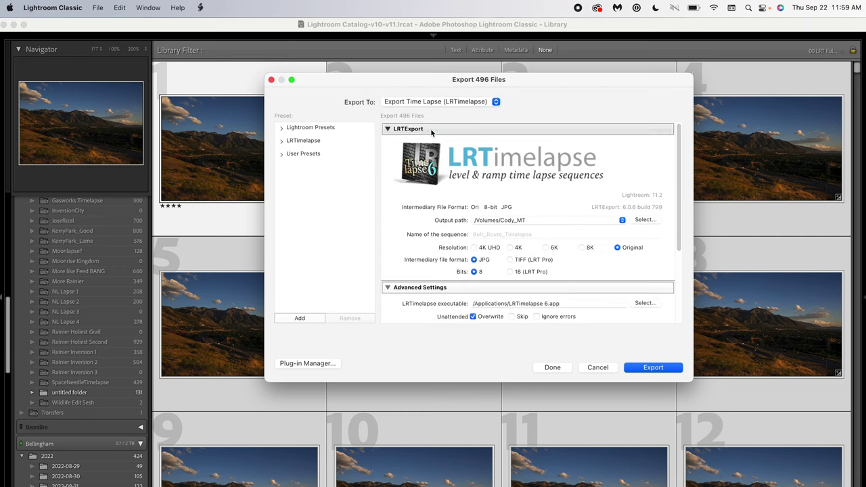
{"action": "scroll", "coordinate": [546, 245], "scroll_direction": "down", "scroll_amount": 3}
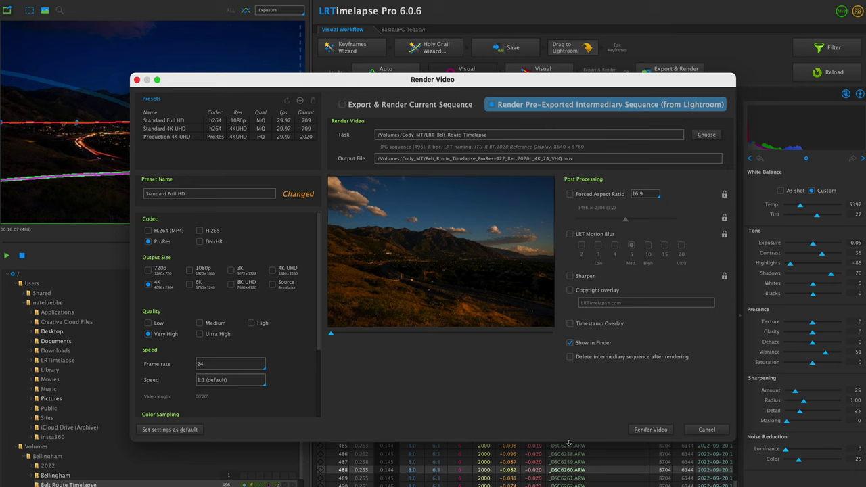
{"action": "left_click", "coordinate": [649, 430]}
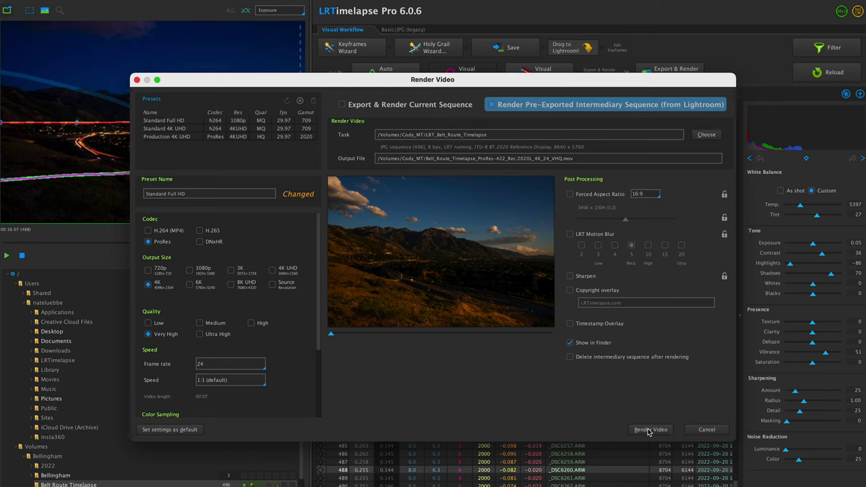